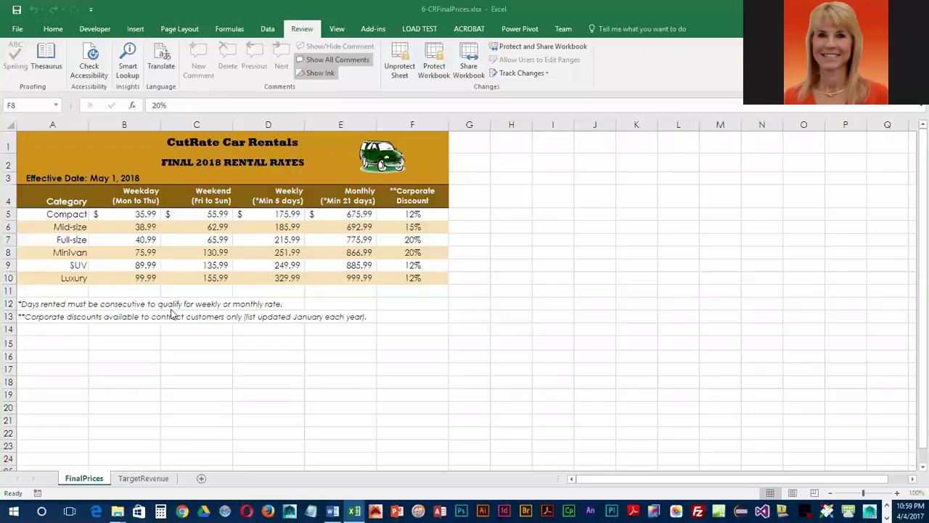
Go to the TargetRevenue sheet with the Estimated Monthly Revenue table
left_click(145, 478)
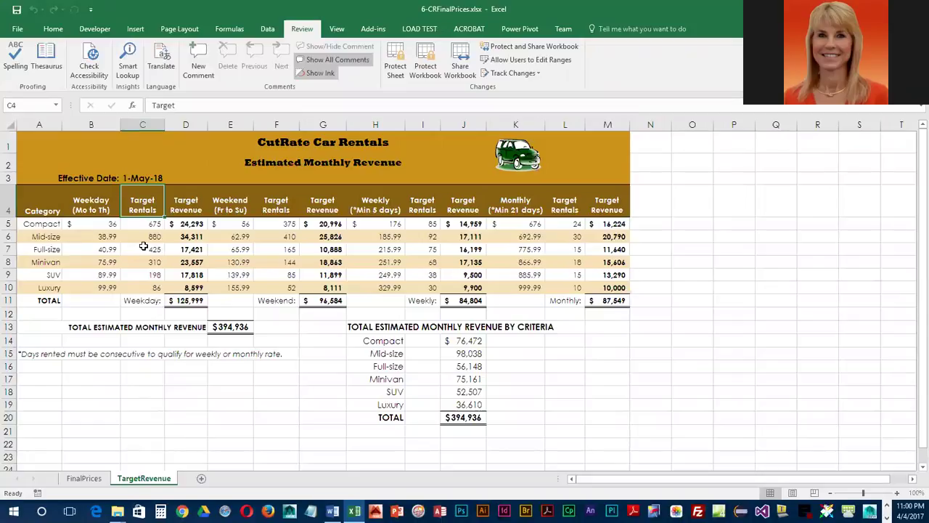
Unlock the weekday Target Rentals cells C5:C10 and check that they are no longer locked
left_click_drag(146, 224, 145, 288)
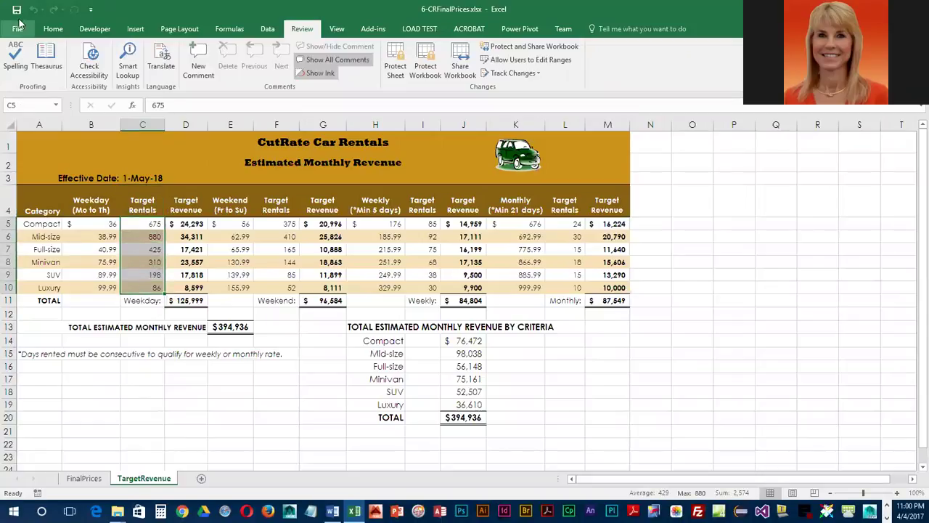
left_click(52, 28)
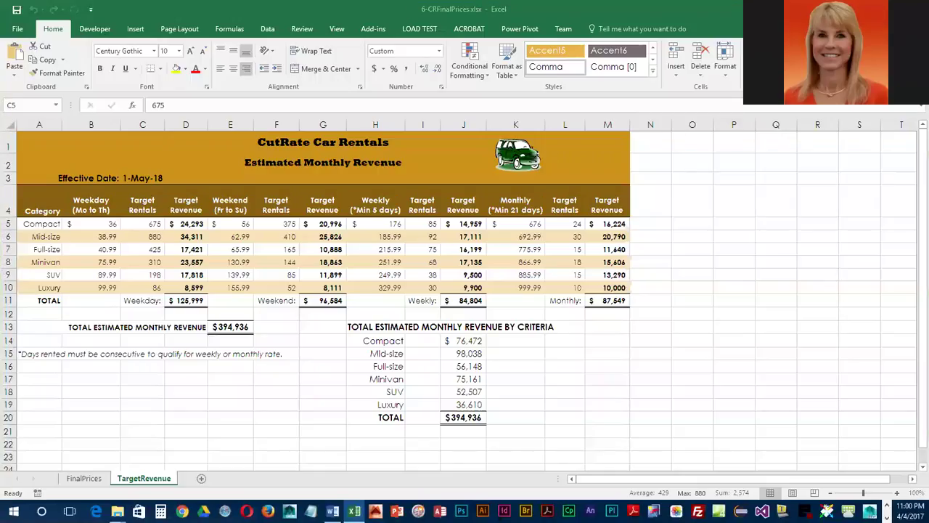
left_click(726, 80)
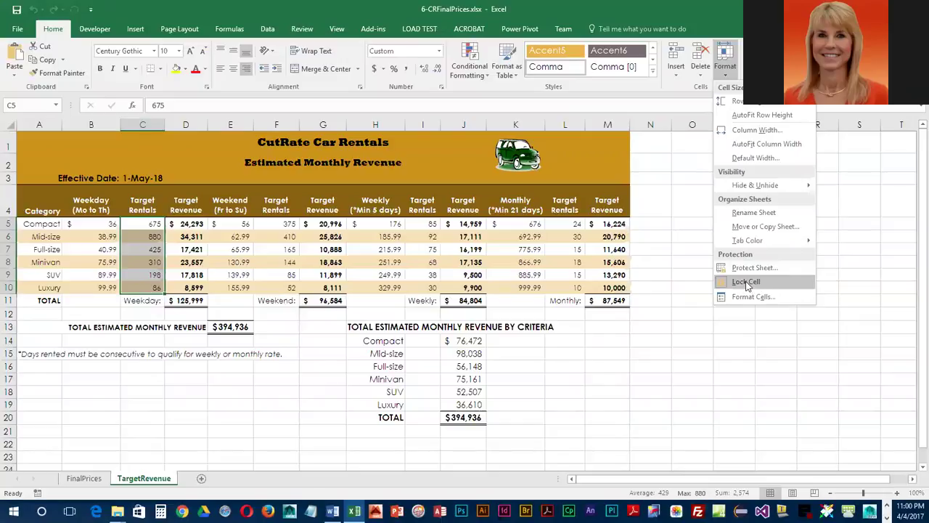
left_click(755, 284)
left_click(725, 66)
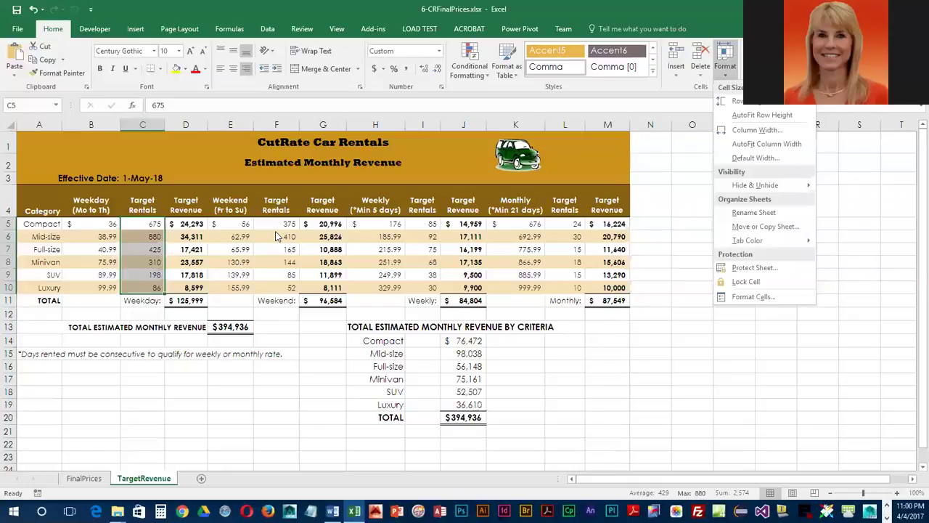
Unlock the Target Rentals cells I5:I10, F5:F10 and L5:L10 and verify they are unlocked
left_click(425, 228)
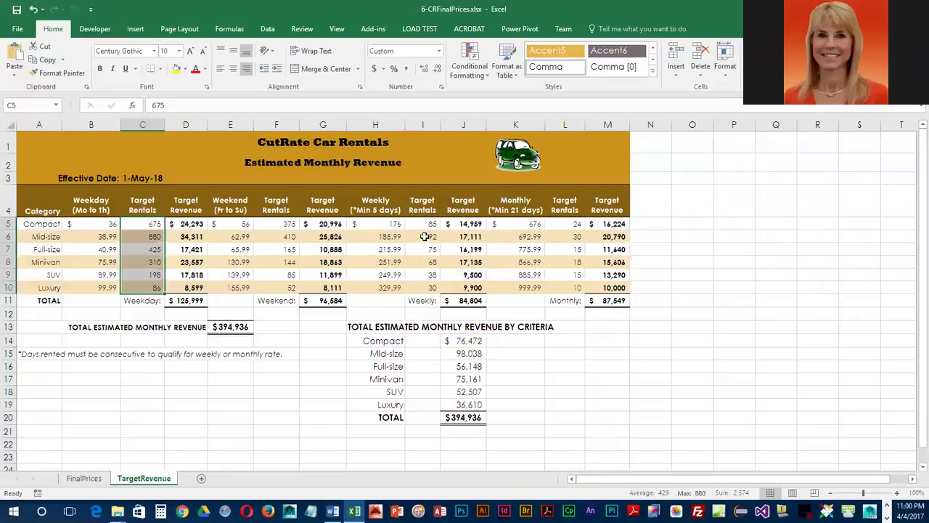
left_click_drag(424, 225, 422, 287)
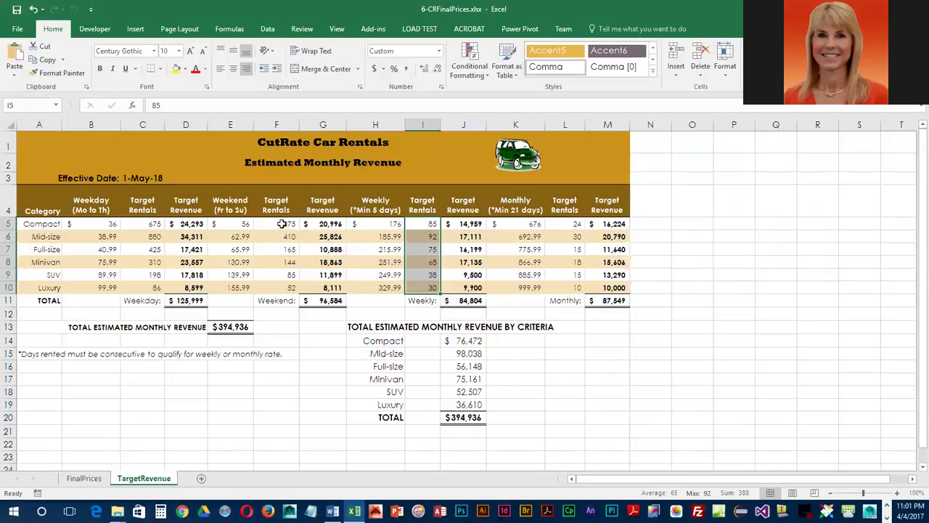
left_click_drag(278, 225, 276, 287)
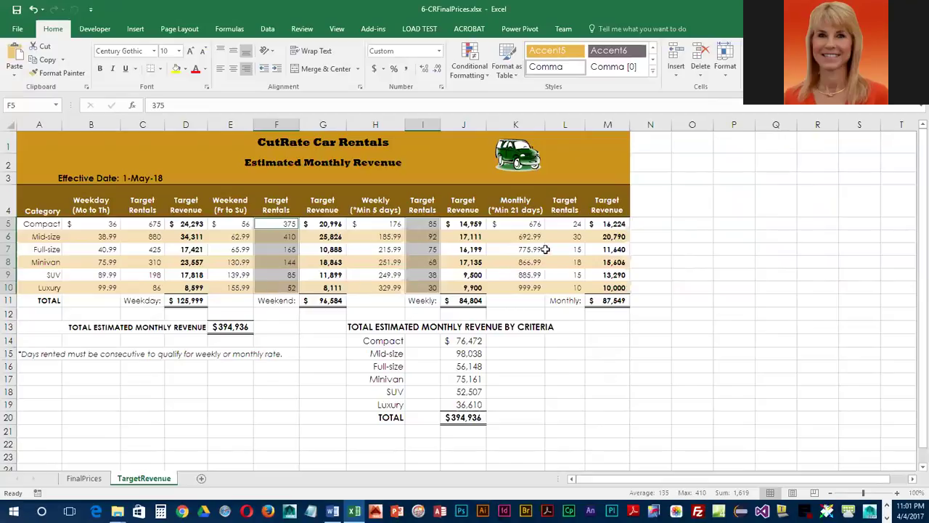
left_click_drag(563, 223, 561, 284)
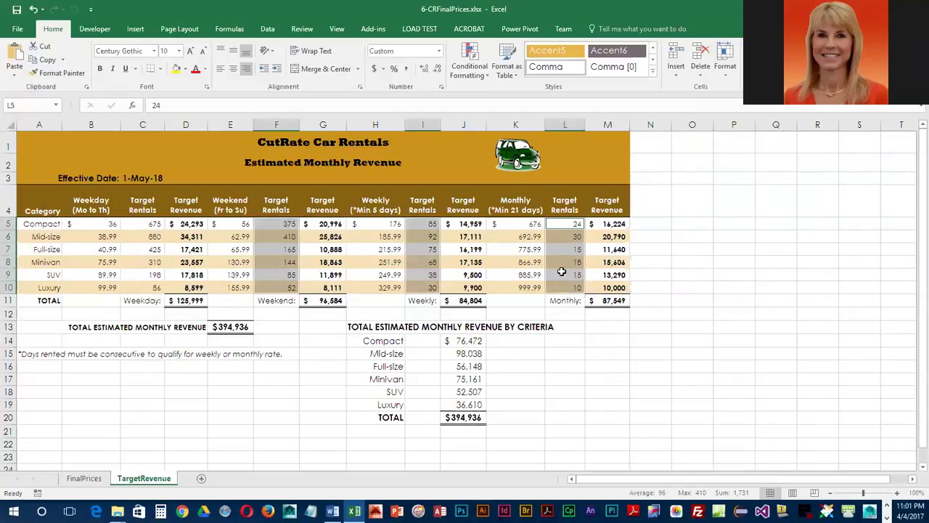
left_click(725, 62)
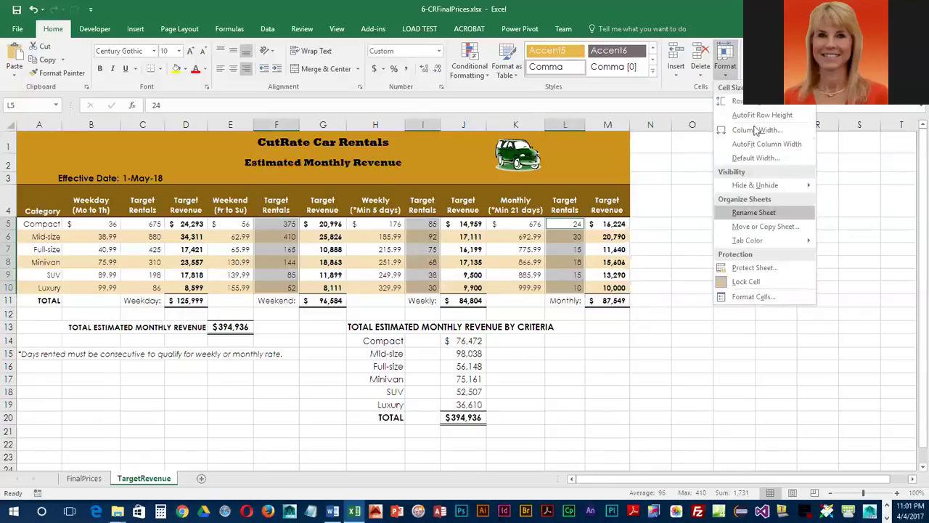
left_click(728, 75)
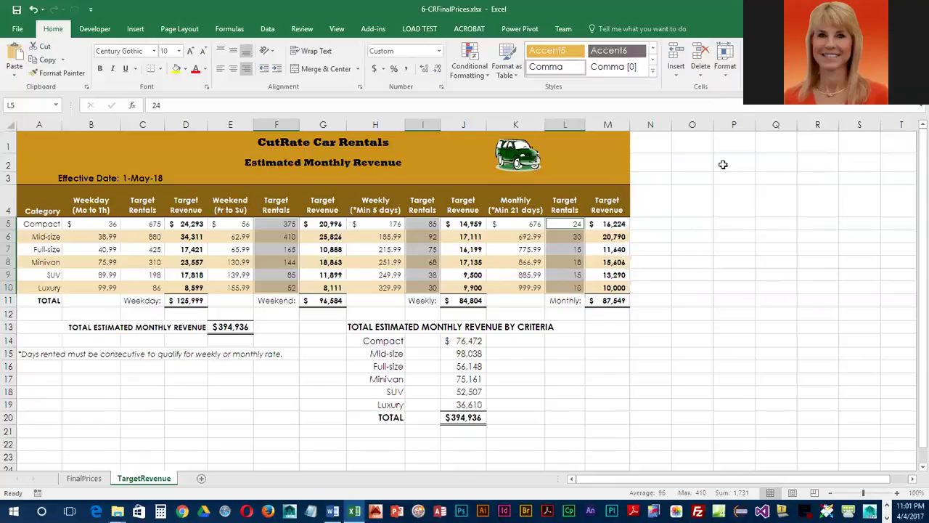
left_click(726, 75)
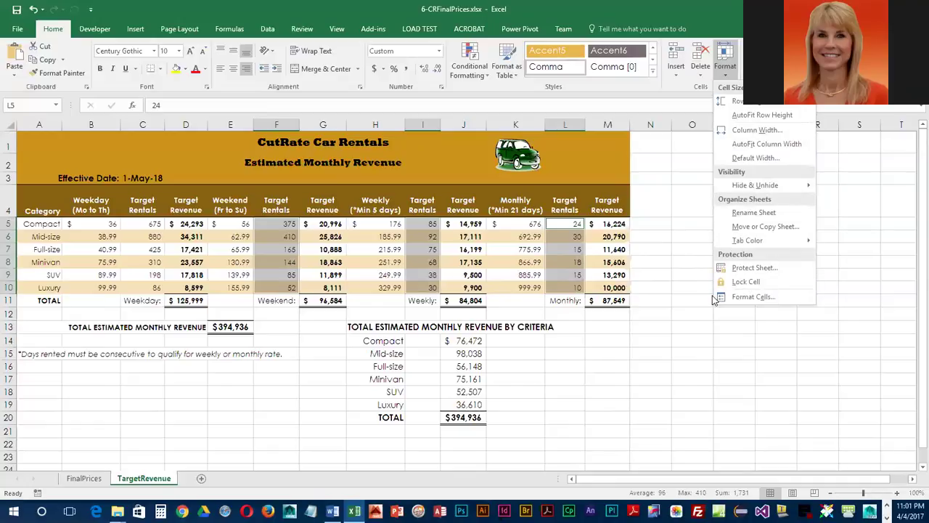
left_click(550, 354)
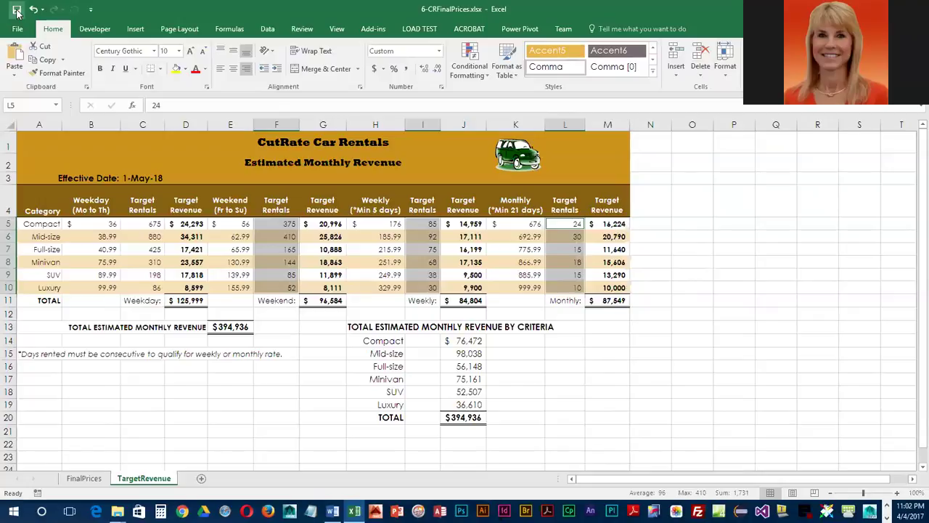
Protect the TargetRevenue sheet with a password, re-entering it to confirm
left_click(302, 30)
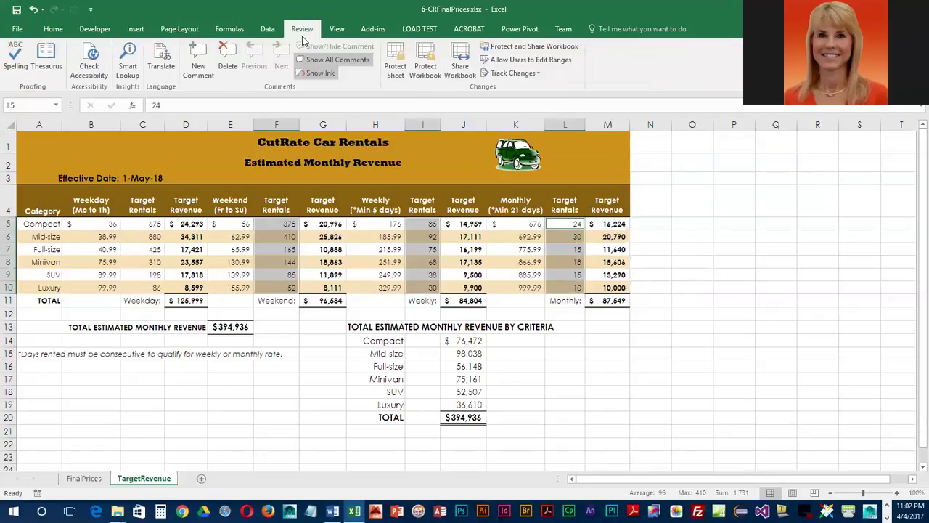
left_click(396, 69)
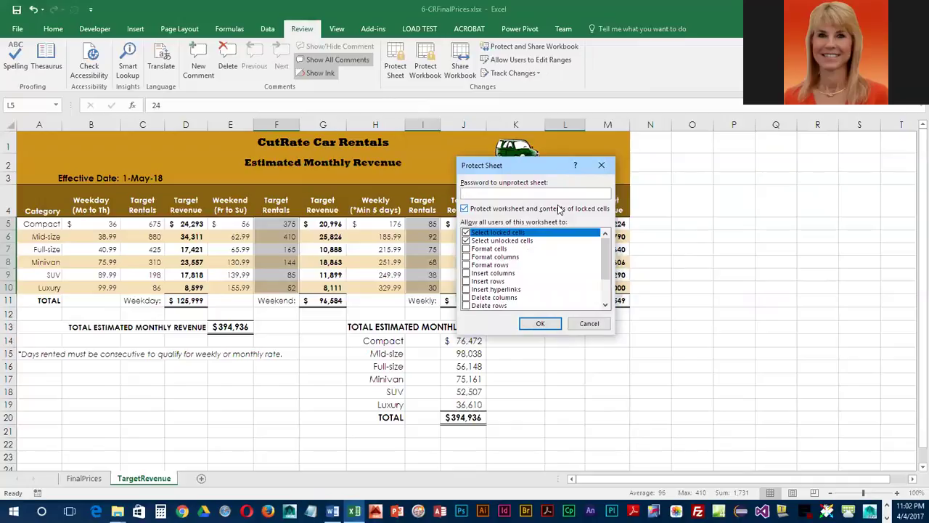
type("passwo")
left_click(539, 326)
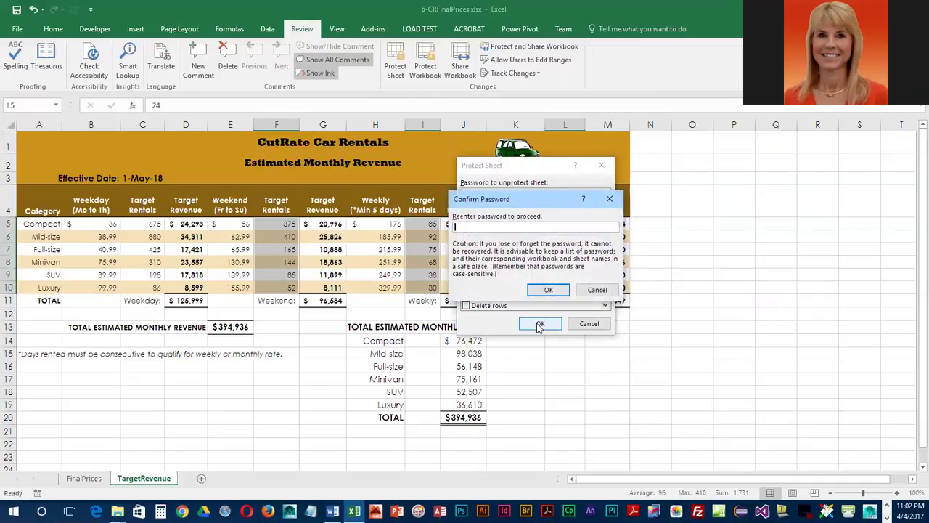
type("pwd123")
left_click(548, 290)
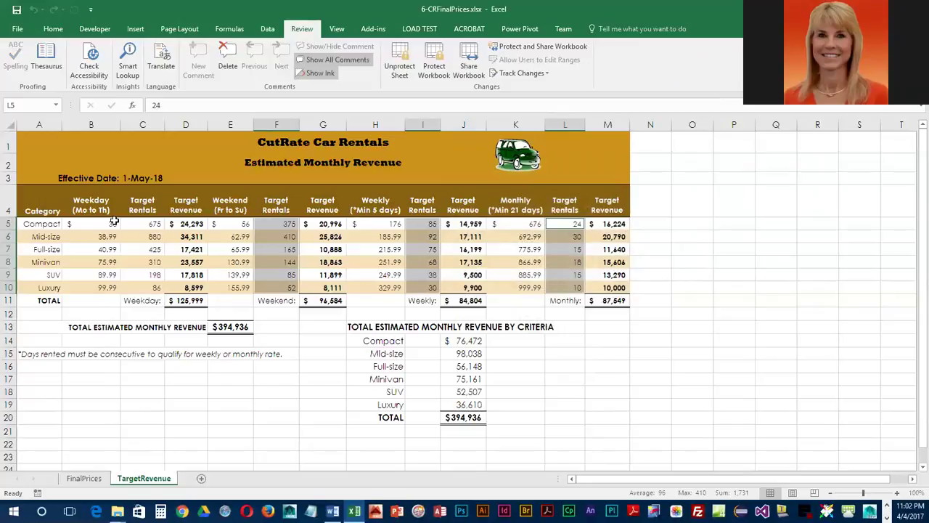
left_click(100, 224)
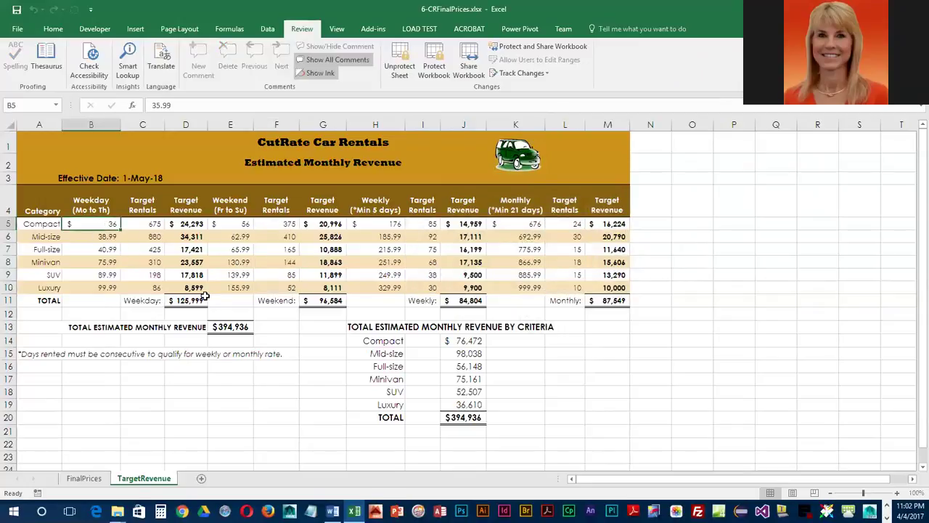
key("Down")
key("Down")
key("Down")
key("Delete")
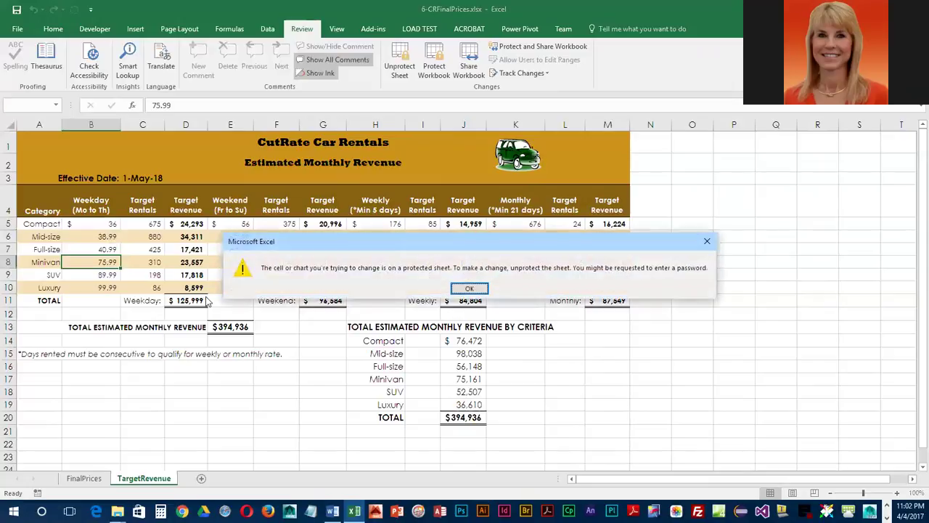
left_click(470, 288)
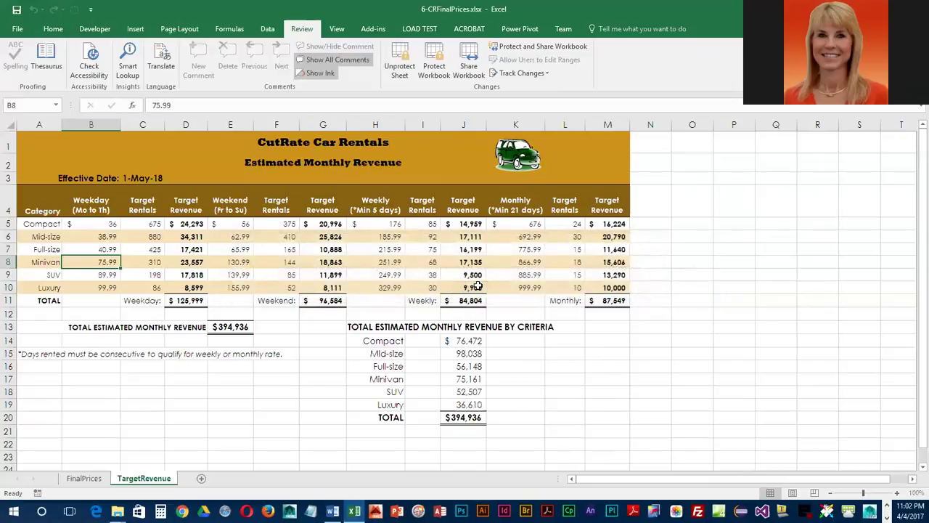
left_click(148, 264)
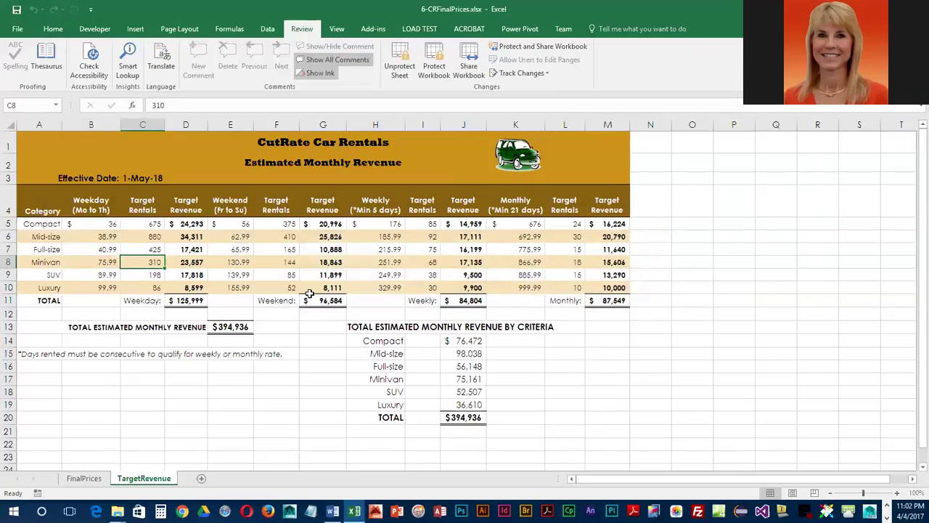
key("Delete")
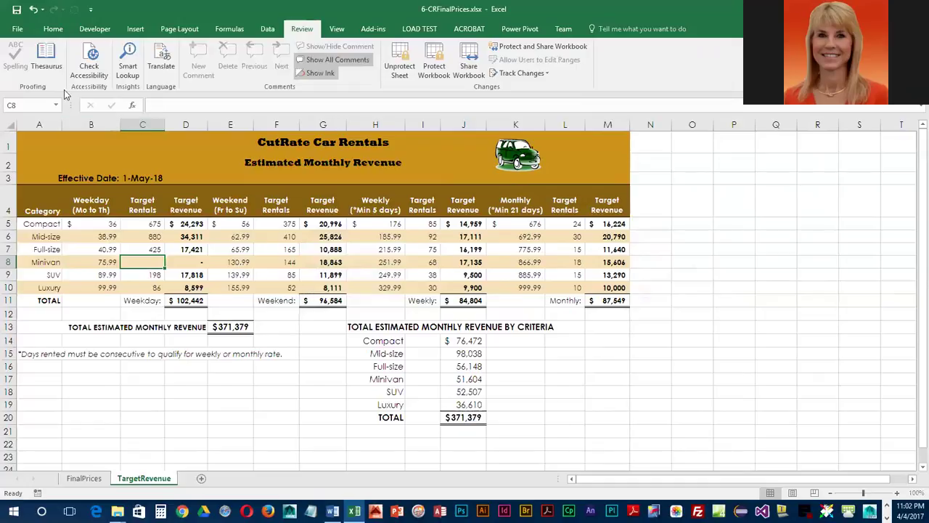
left_click(33, 10)
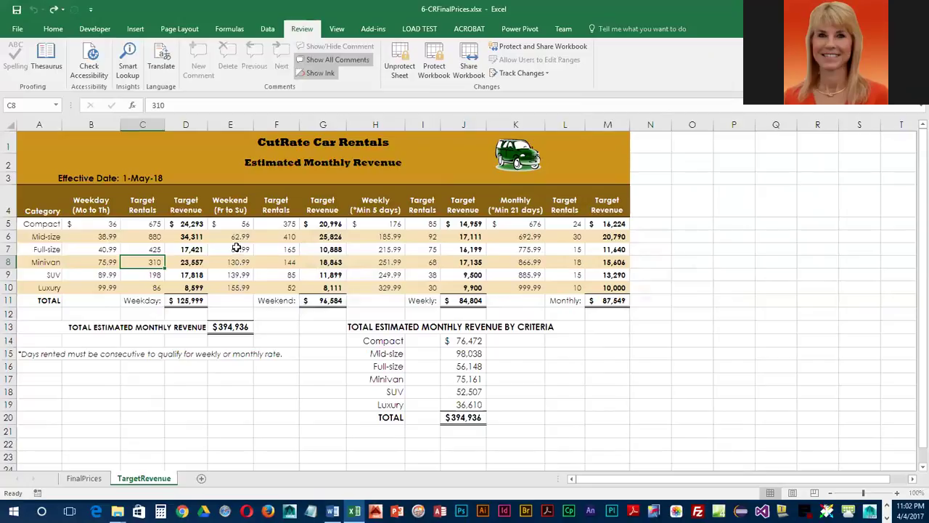
left_click(273, 249)
key("Delete")
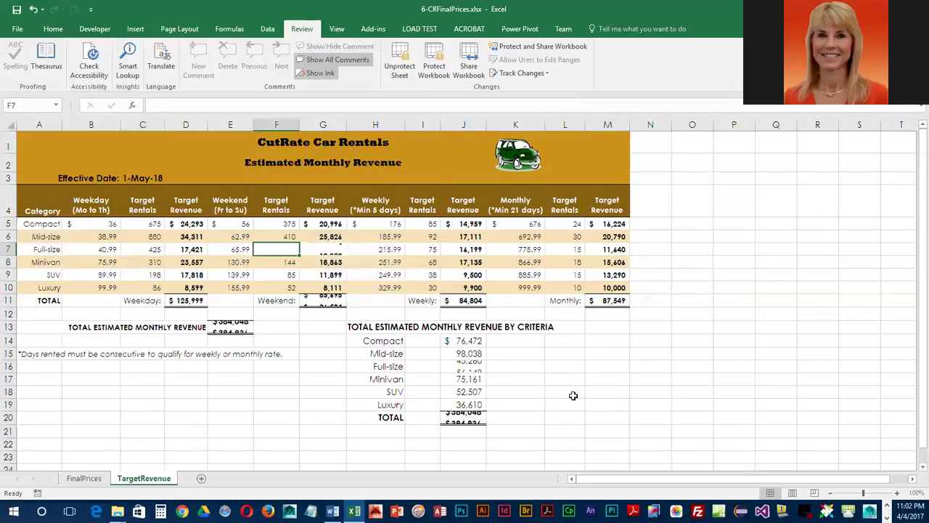
left_click(34, 10)
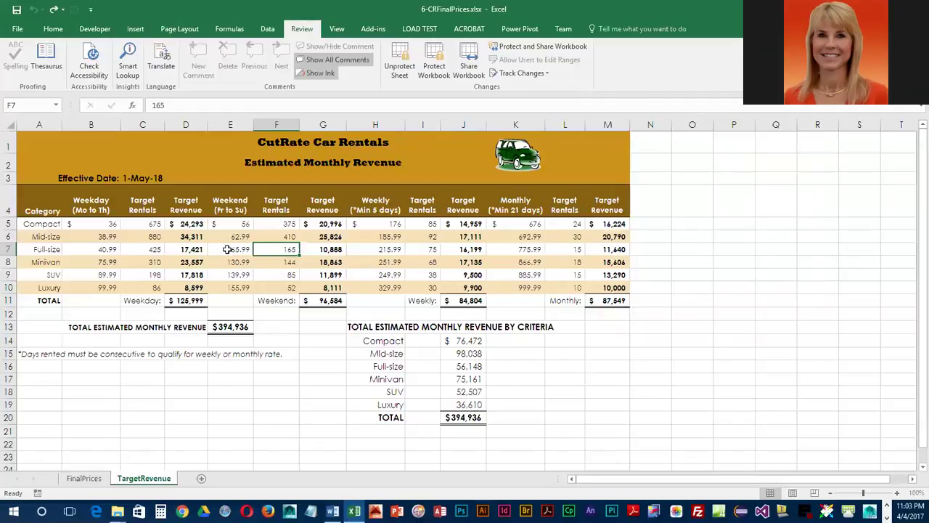
left_click(227, 249)
key("Delete")
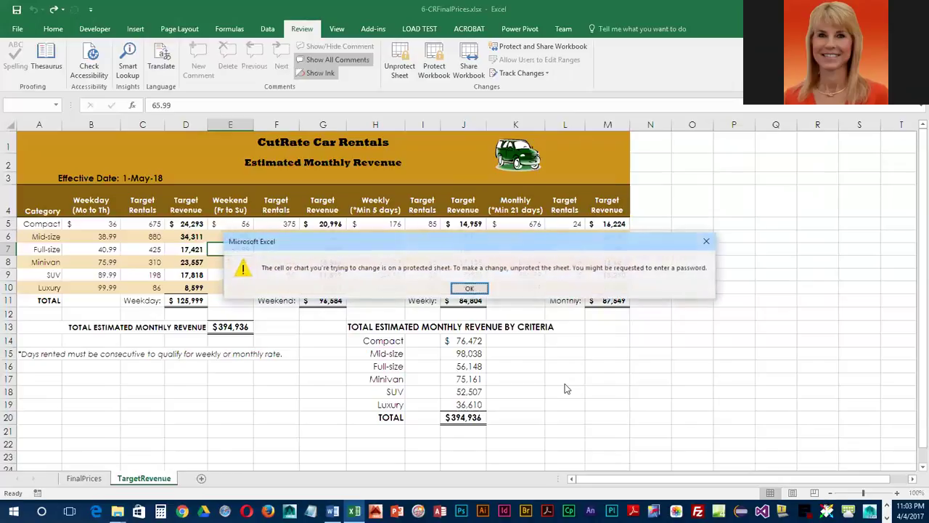
left_click(469, 289)
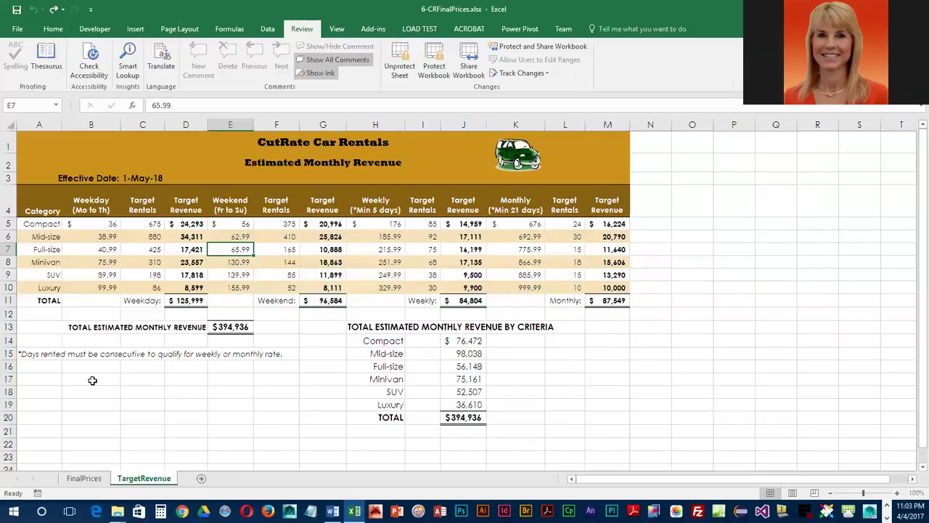
Save the workbook now that the TargetRevenue sheet is password-protected
left_click(17, 9)
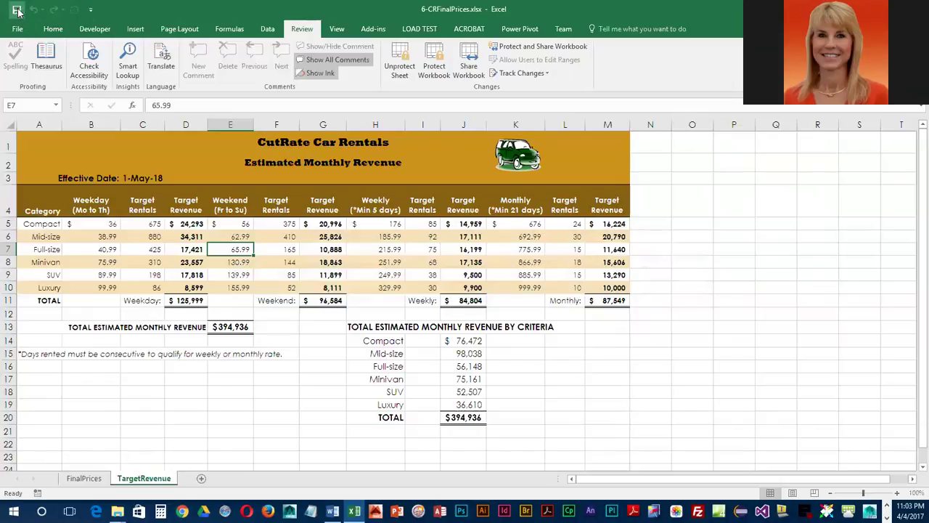